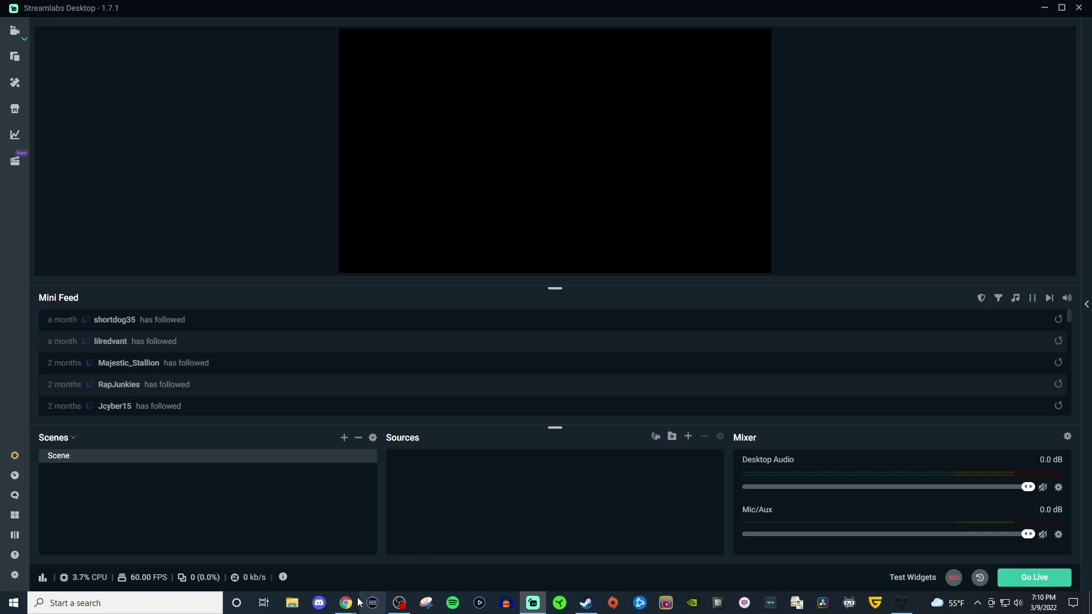
# Bring up the Streamlabs 'Black Screen Game Capture Problems' article in Chrome to read the fixes.
pyautogui.click(400, 565)
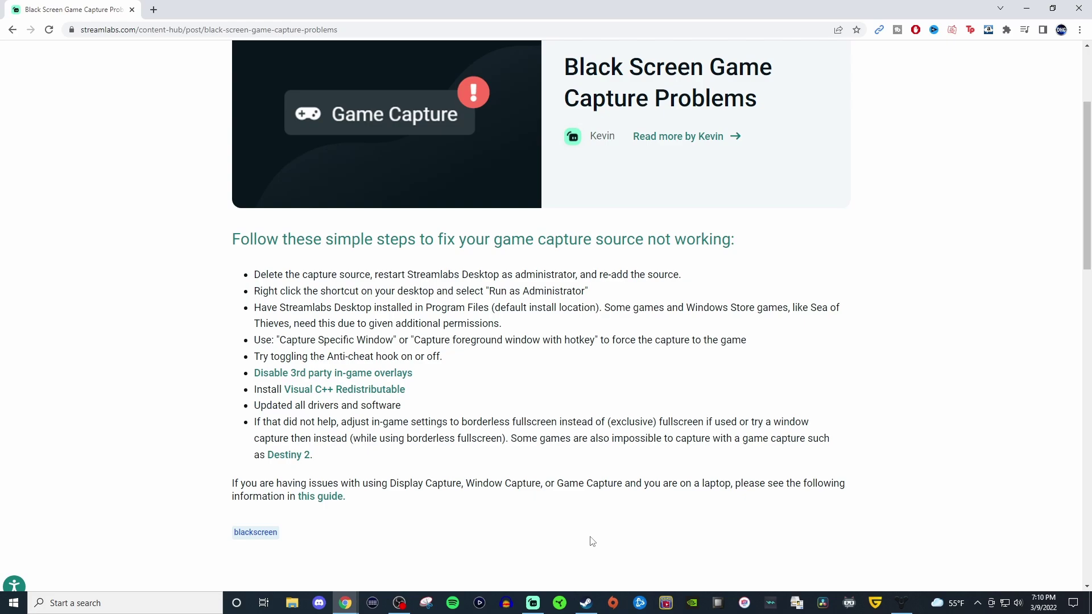
# Back in Streamlabs Desktop, add a Game Capture source to the scene under its default name.
pyautogui.click(533, 602)
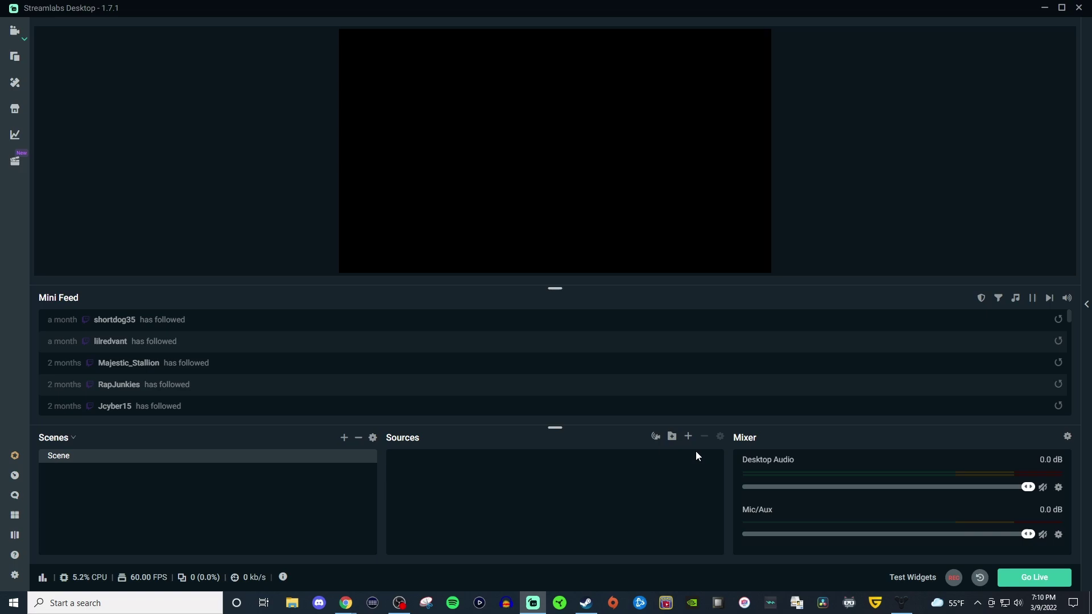
pyautogui.click(688, 436)
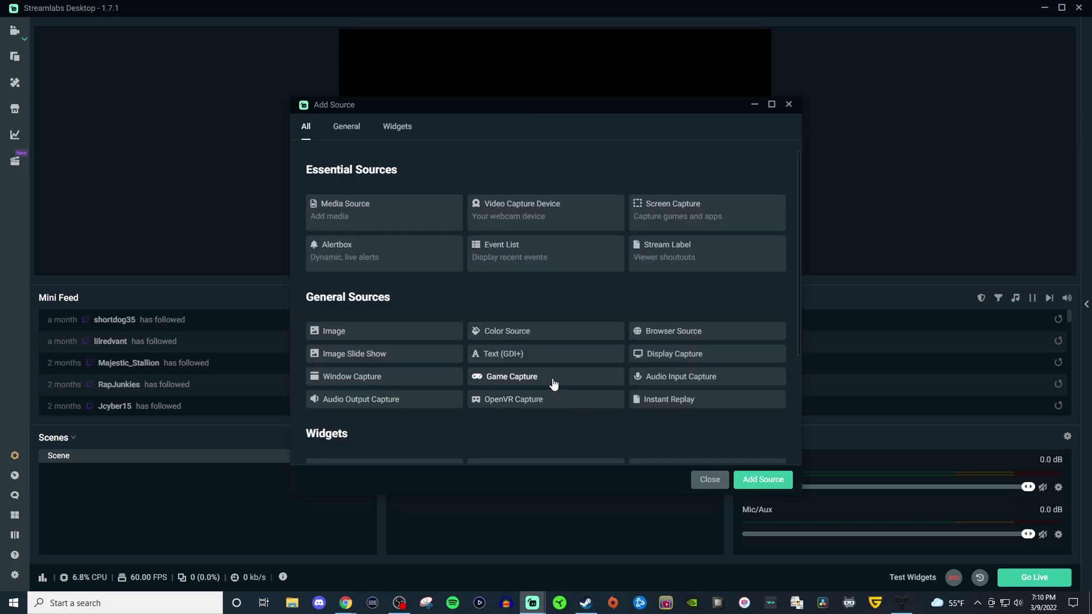
pyautogui.moveTo(553, 384)
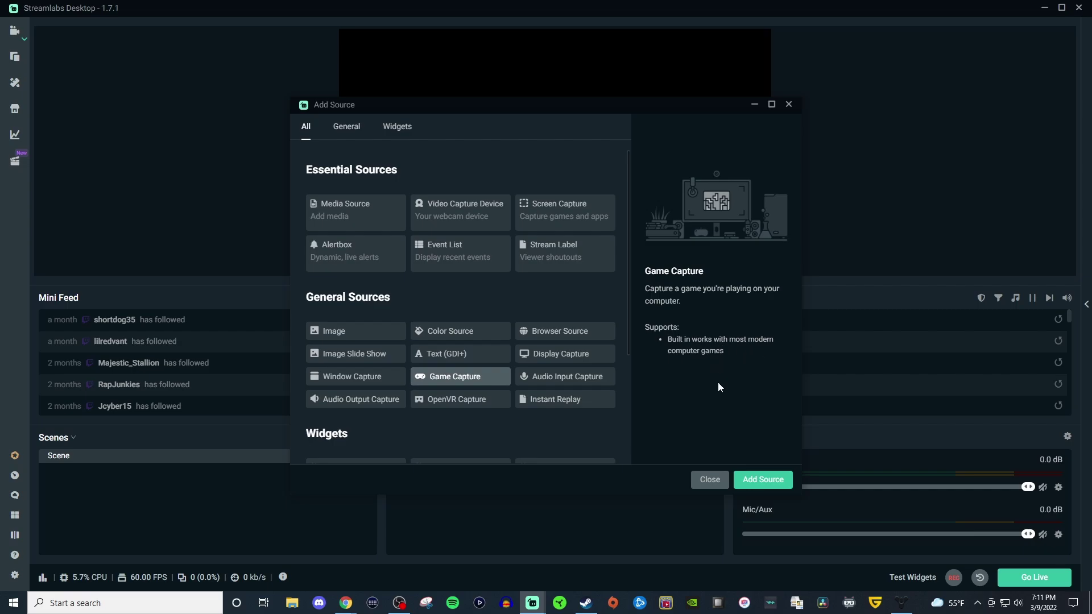
pyautogui.click(758, 481)
pyautogui.click(761, 479)
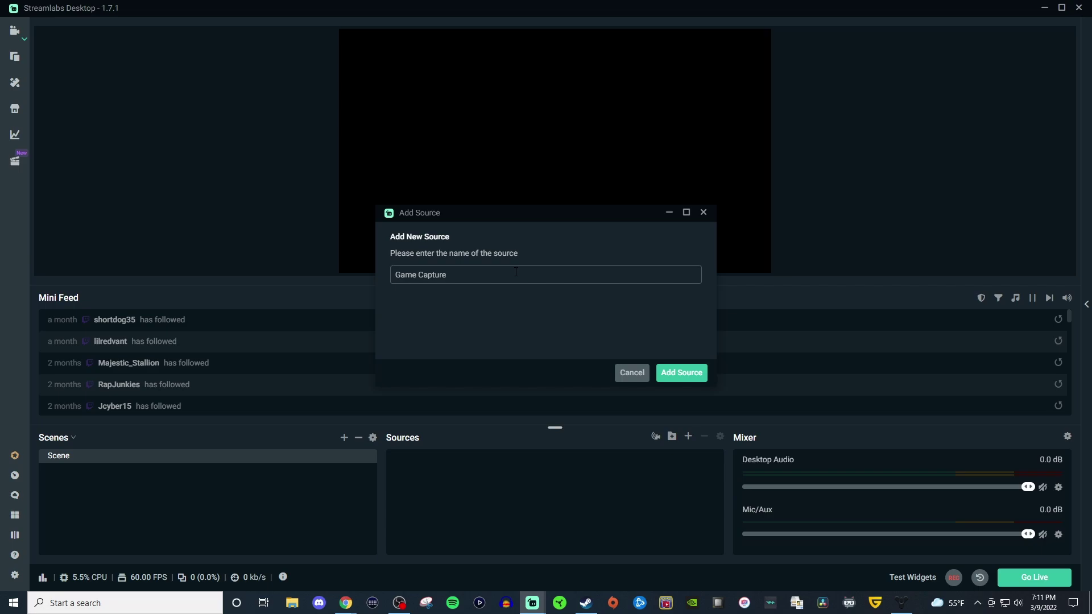
pyautogui.click(680, 374)
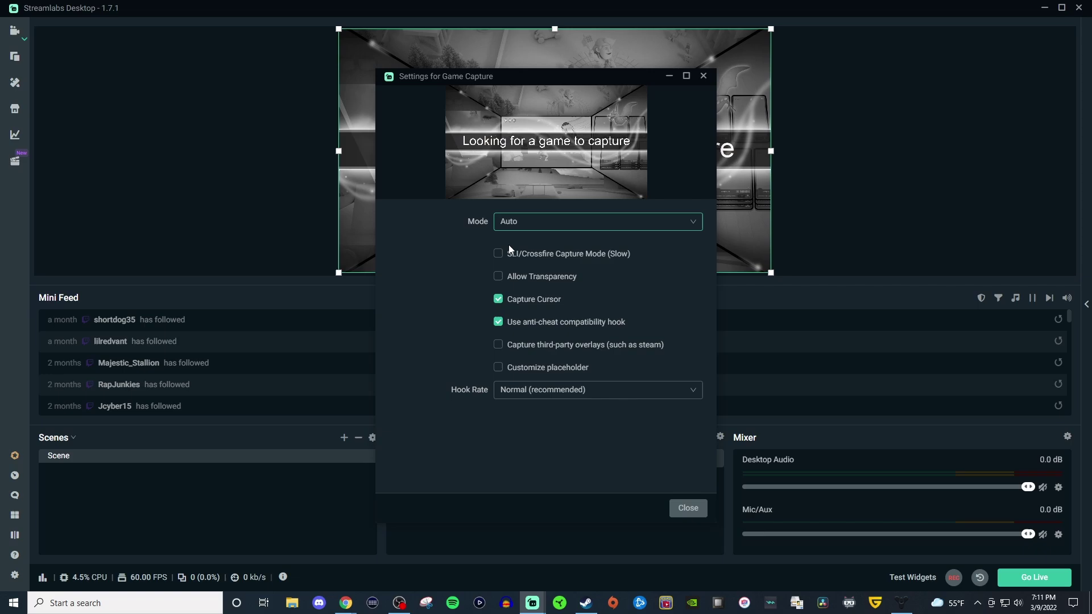
# Set the Game Capture mode to Capture specific window, targeting [destiny2.exe]: Destiny 2.
pyautogui.click(580, 227)
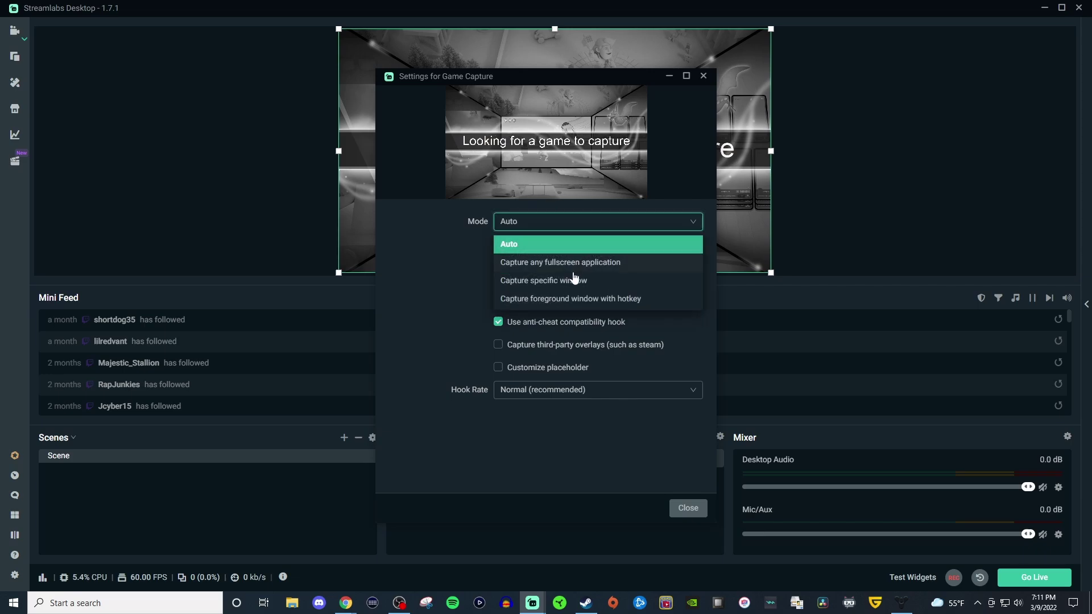
pyautogui.click(543, 281)
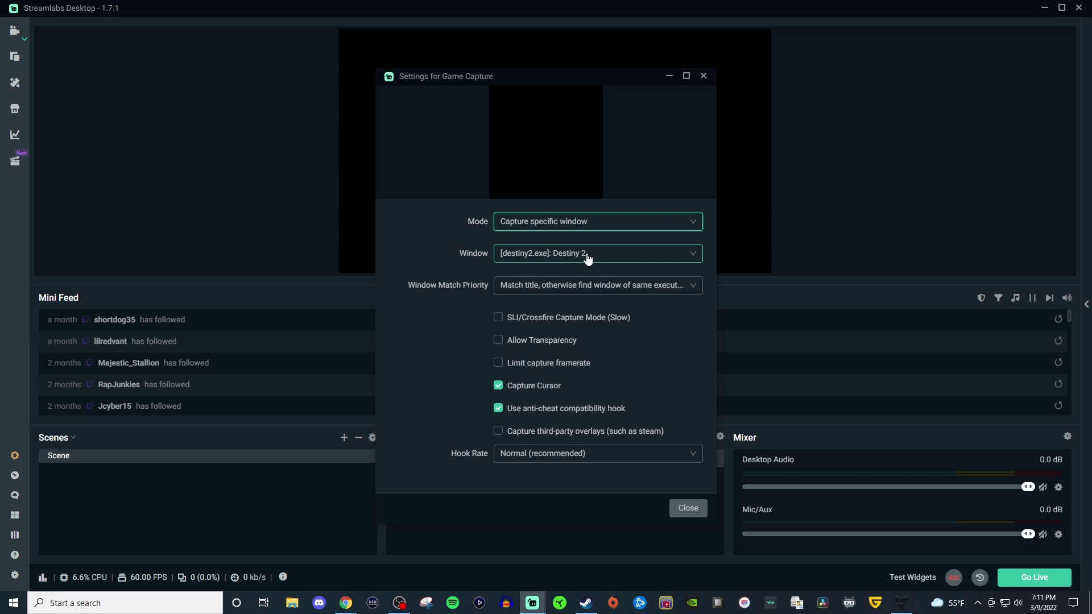
pyautogui.click(619, 256)
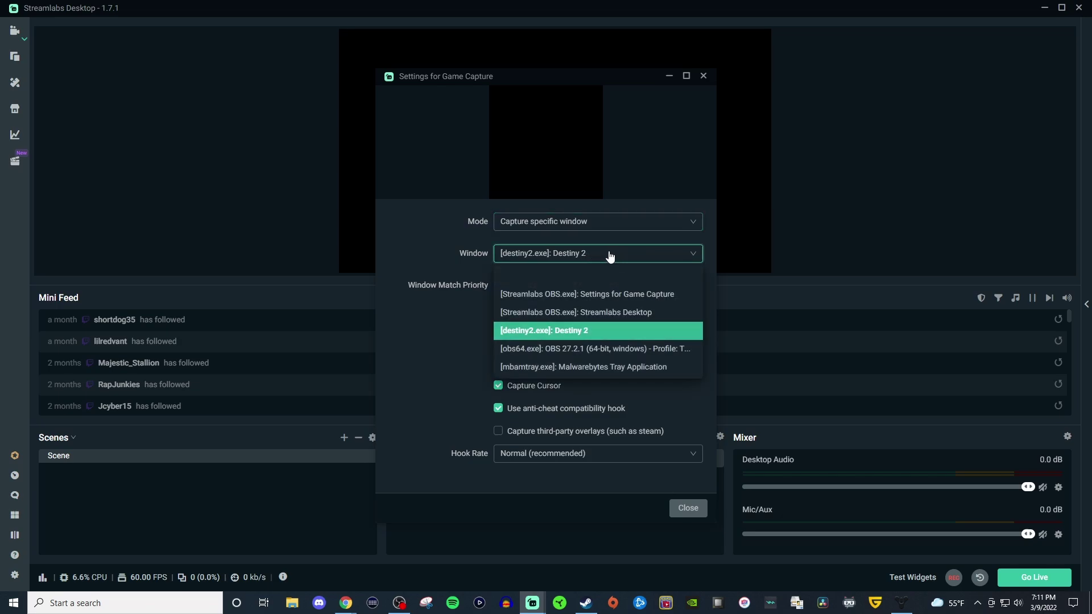
pyautogui.click(609, 255)
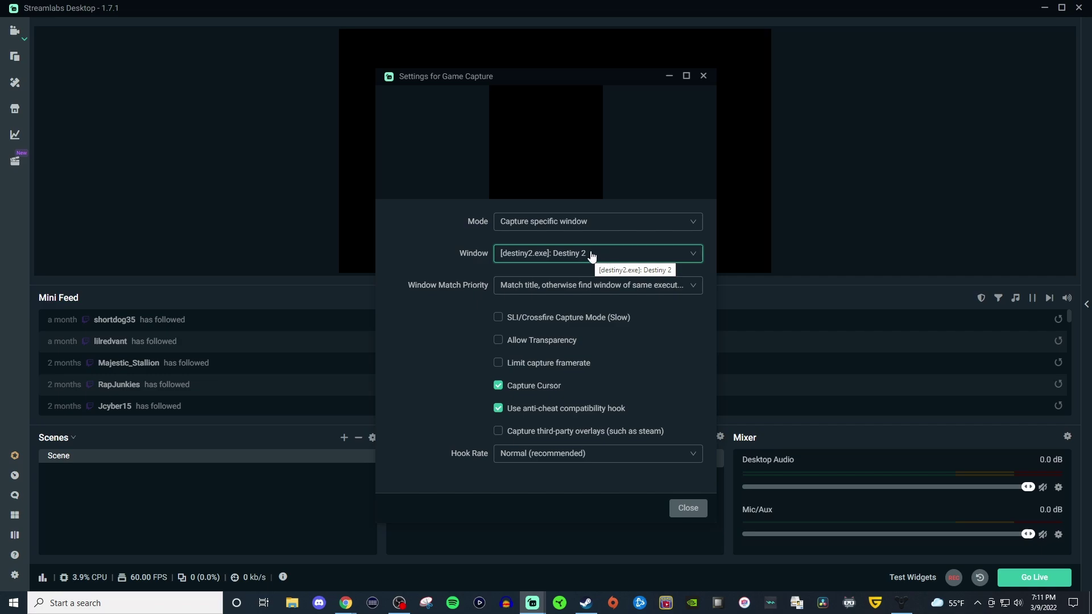
# Test the Game Capture on the masterduel window, then set its mode back to Auto.
pyautogui.scroll(-1, 592, 256)
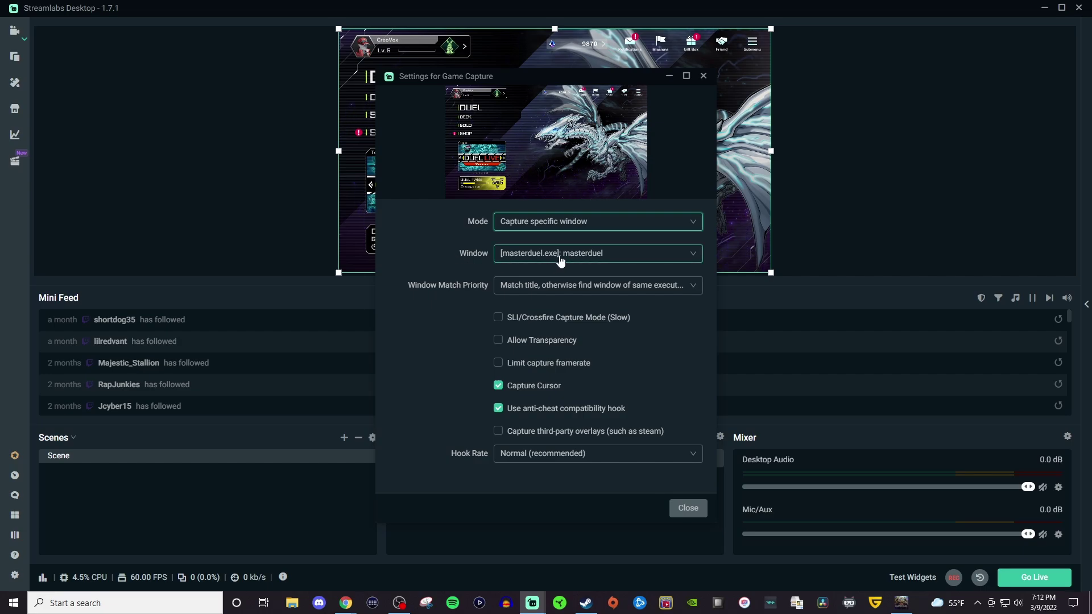
pyautogui.click(597, 254)
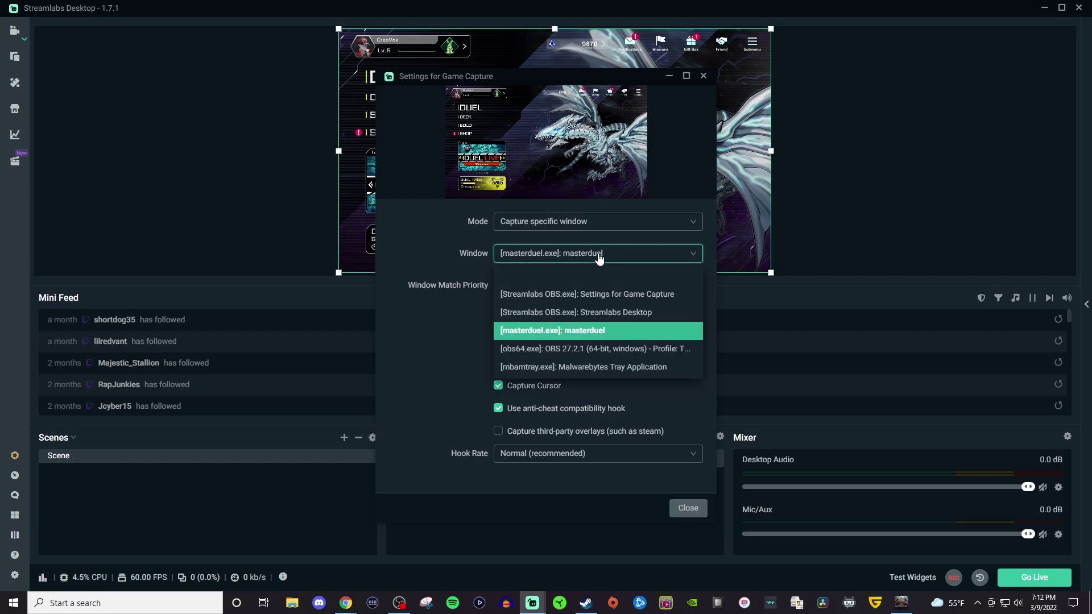
pyautogui.click(580, 334)
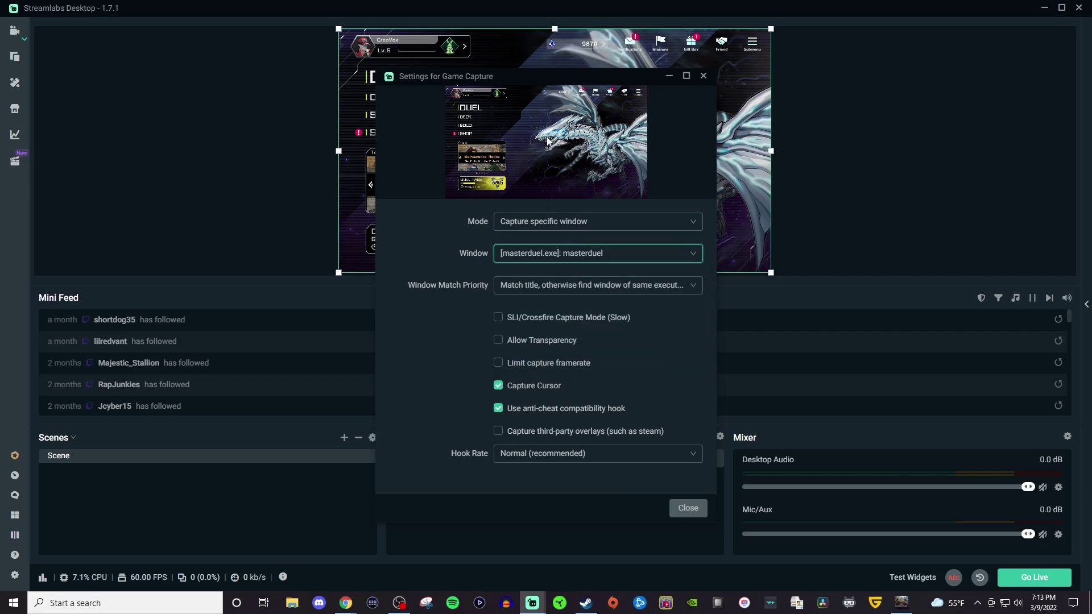
pyautogui.click(573, 223)
pyautogui.click(564, 249)
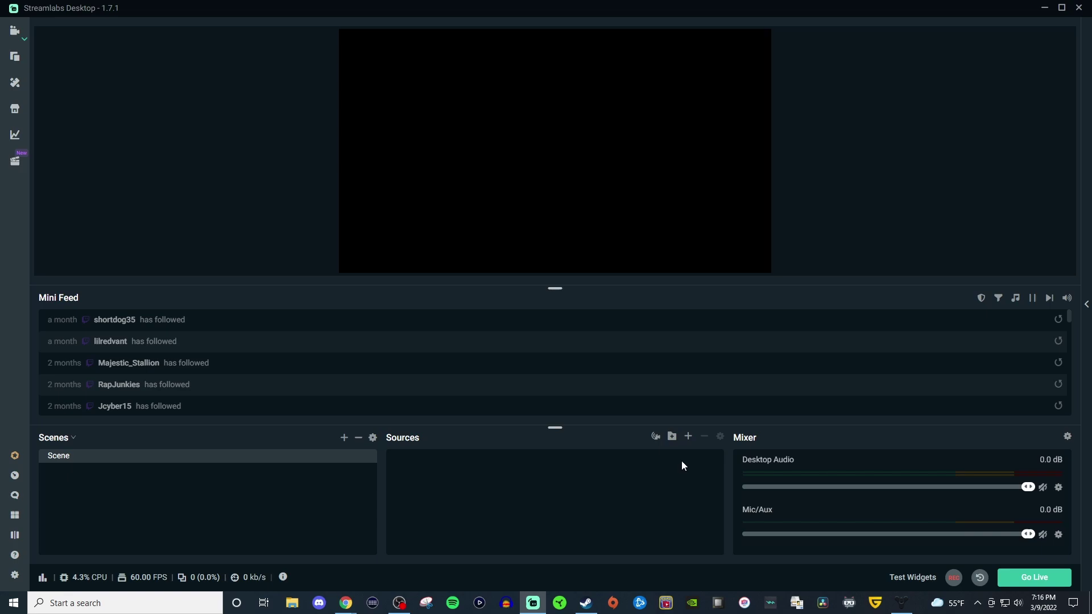
# Start a new Display Capture source, leaving the default name 'Display Capture'.
pyautogui.click(687, 438)
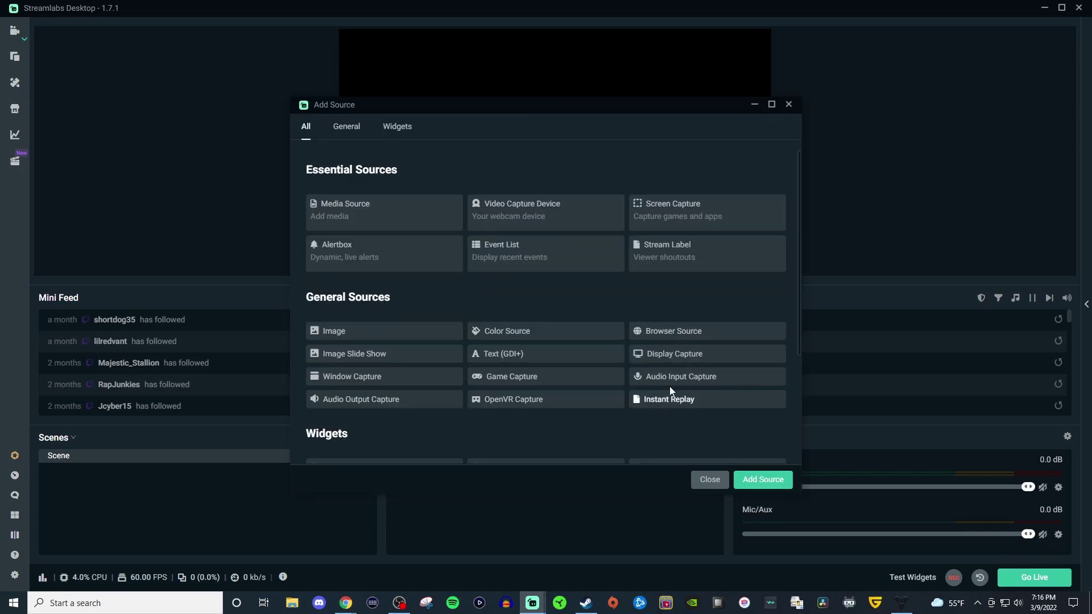
pyautogui.click(673, 355)
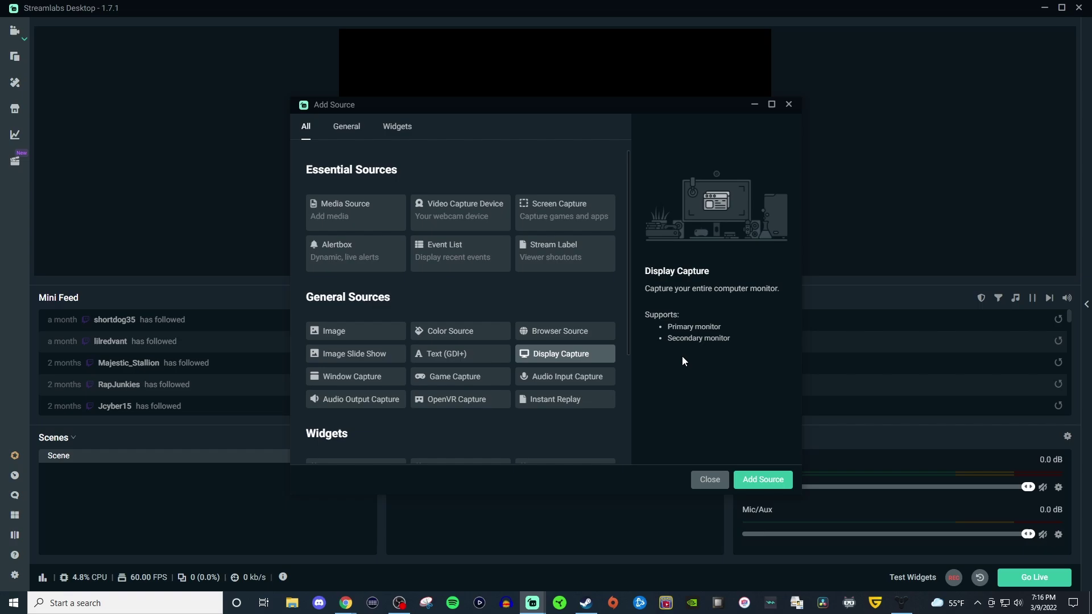
pyautogui.click(763, 481)
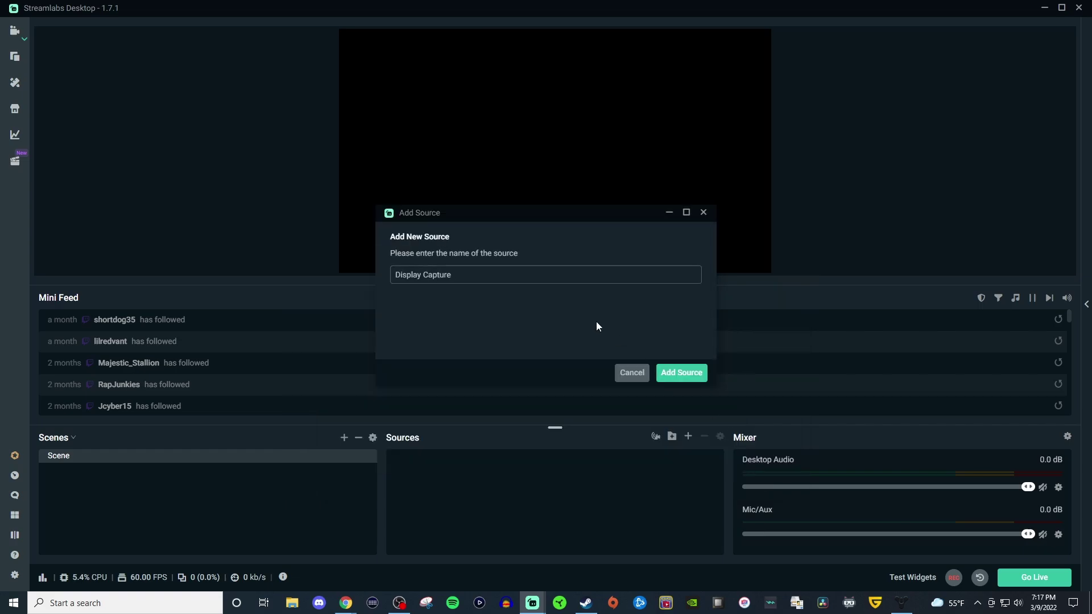
# Create the Display Capture with the Windows 10 (1903 and up) method on Display 1.
pyautogui.click(678, 374)
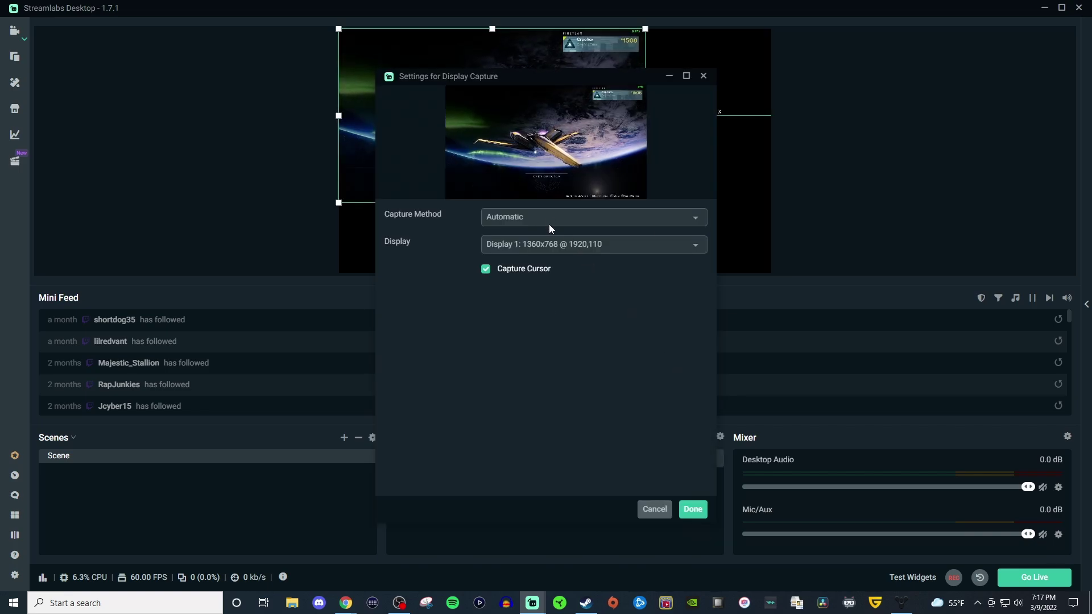
pyautogui.click(588, 217)
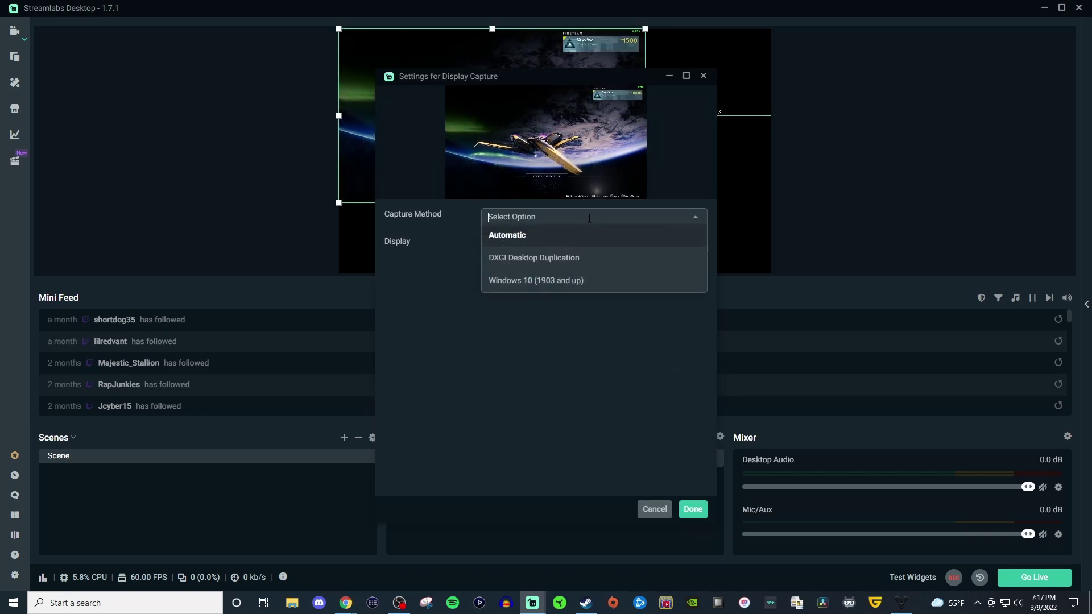
pyautogui.click(555, 282)
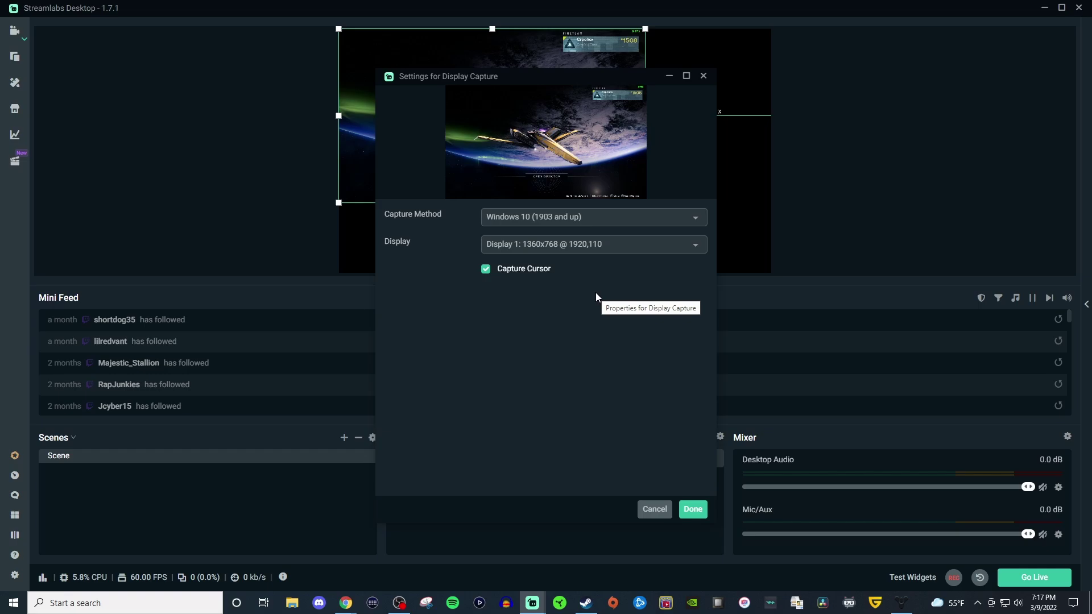
pyautogui.click(580, 215)
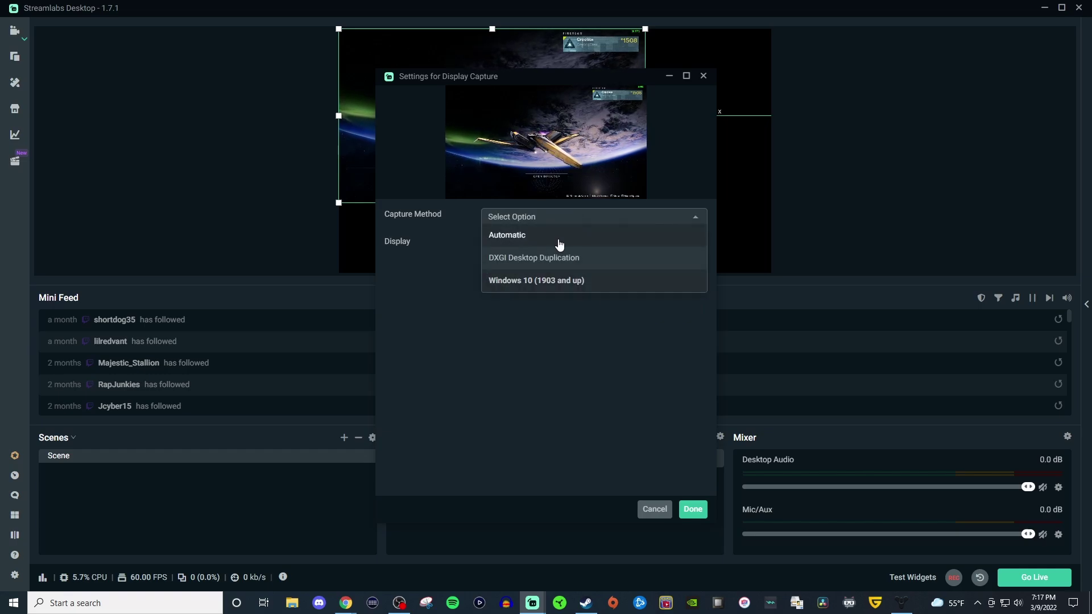
pyautogui.click(559, 283)
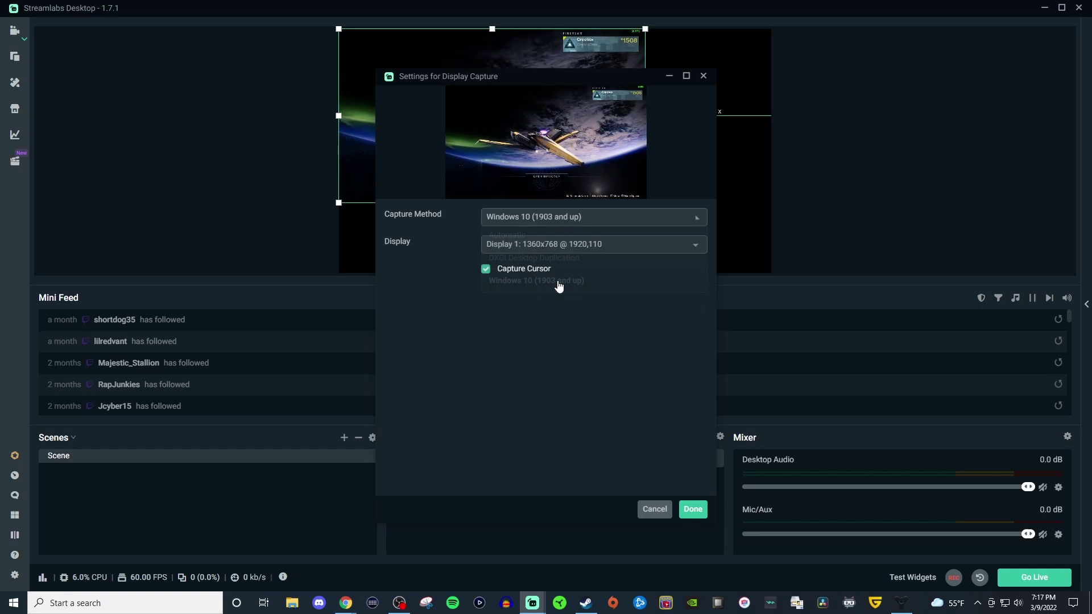
pyautogui.click(594, 248)
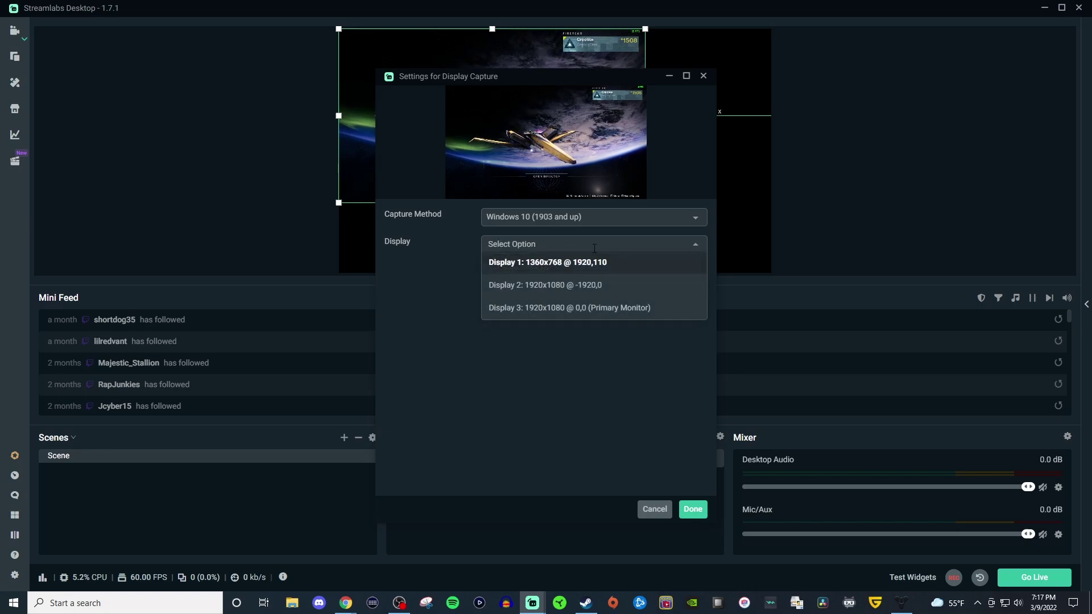
pyautogui.click(575, 267)
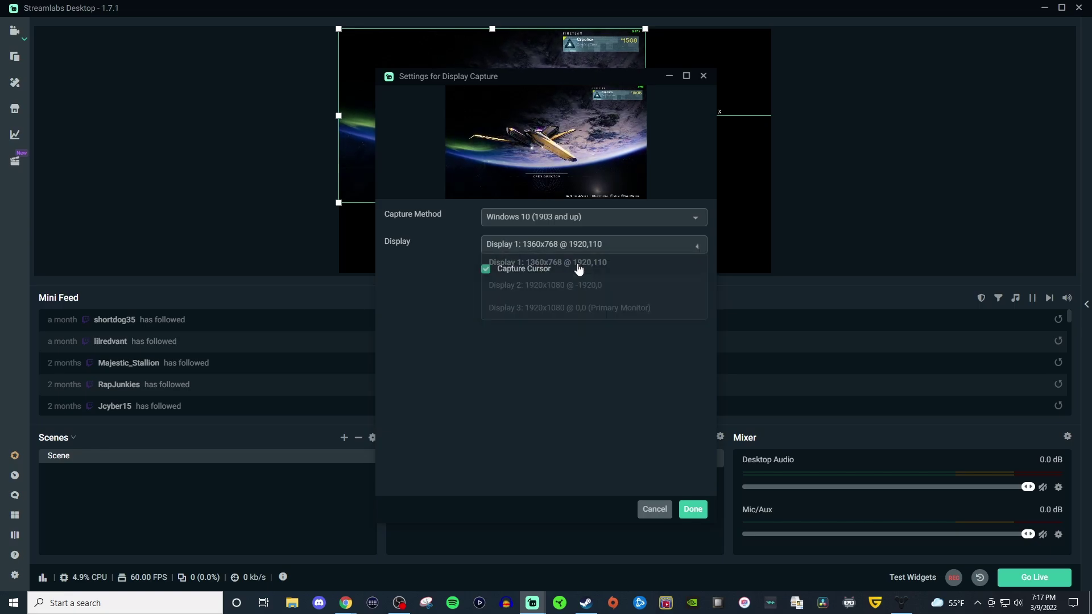
pyautogui.click(693, 509)
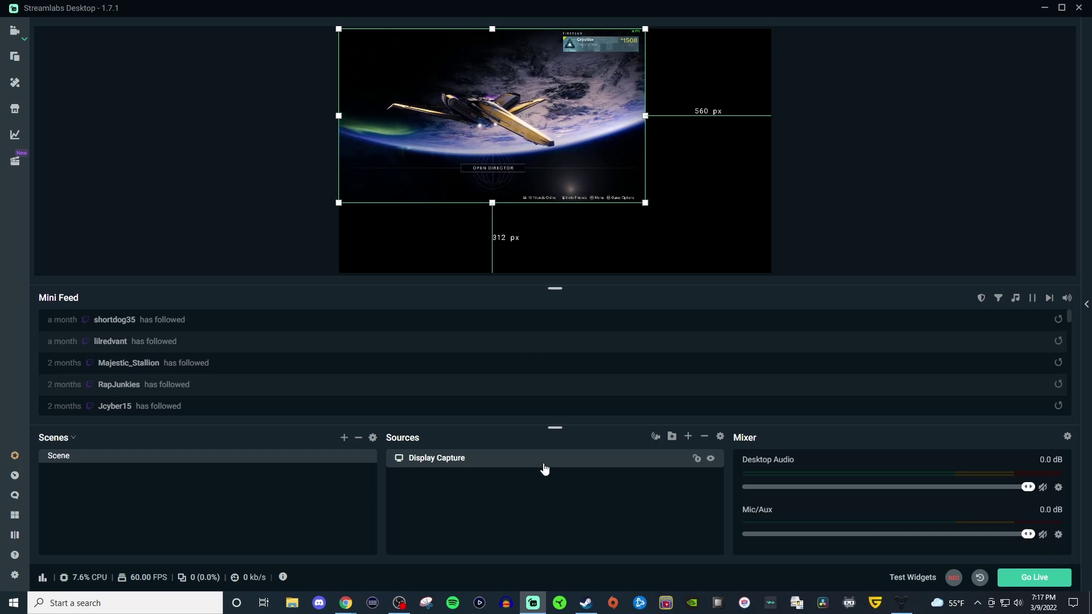
# Delete the Display Capture source and add a Window Capture source with its default name.
pyautogui.press('Delete')
pyautogui.click(576, 302)
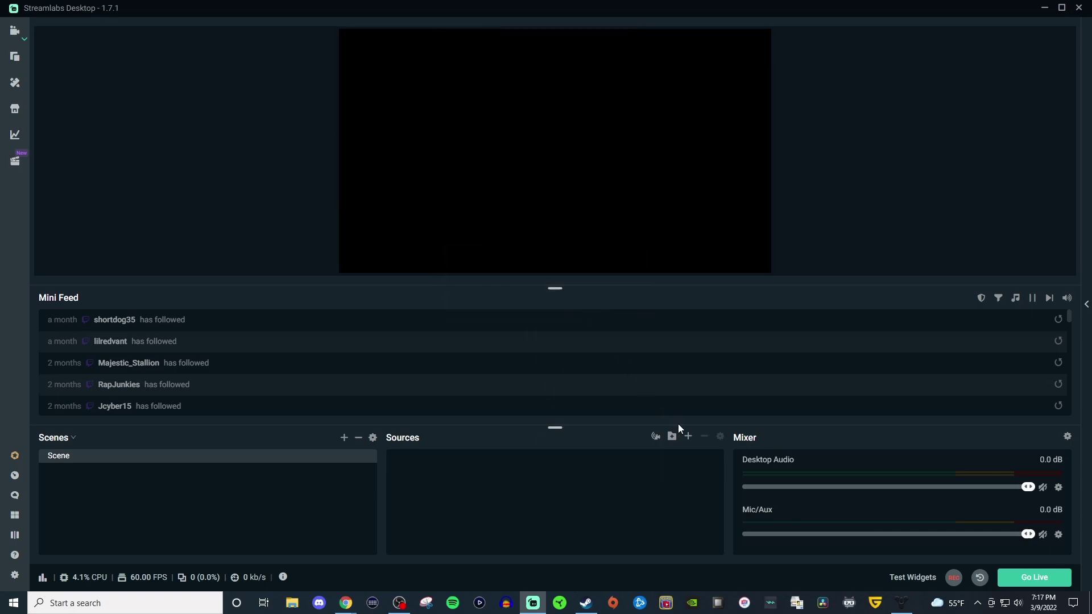
pyautogui.click(688, 436)
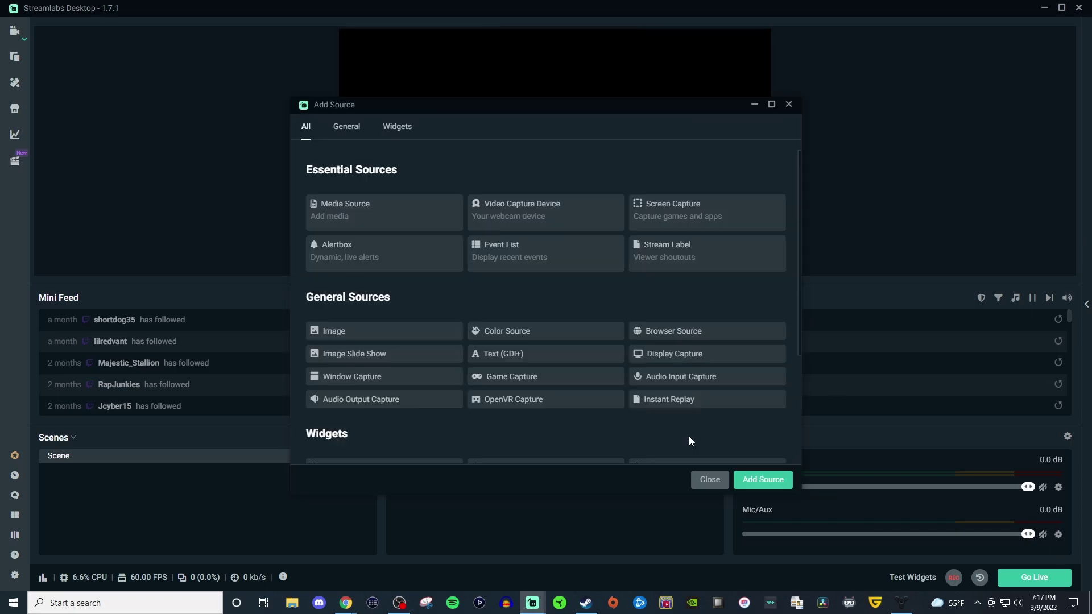
pyautogui.click(353, 377)
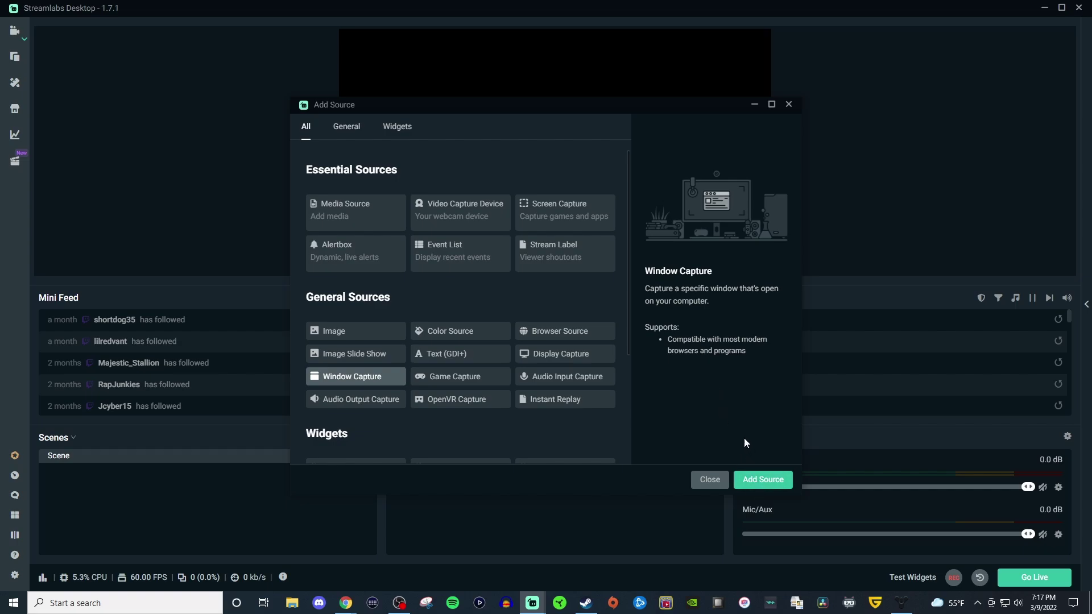
pyautogui.click(755, 479)
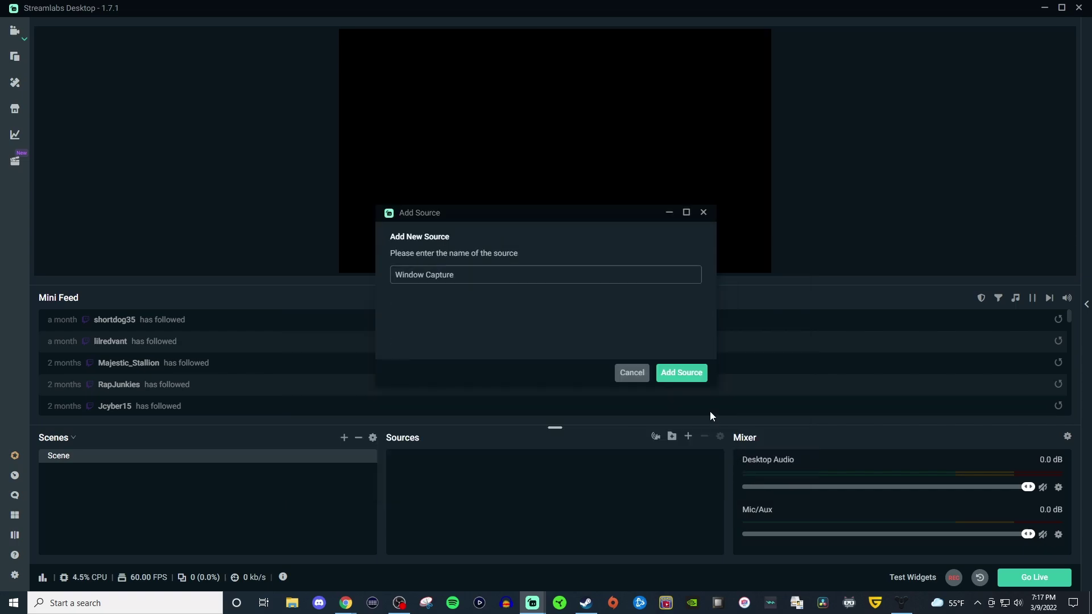
pyautogui.click(681, 373)
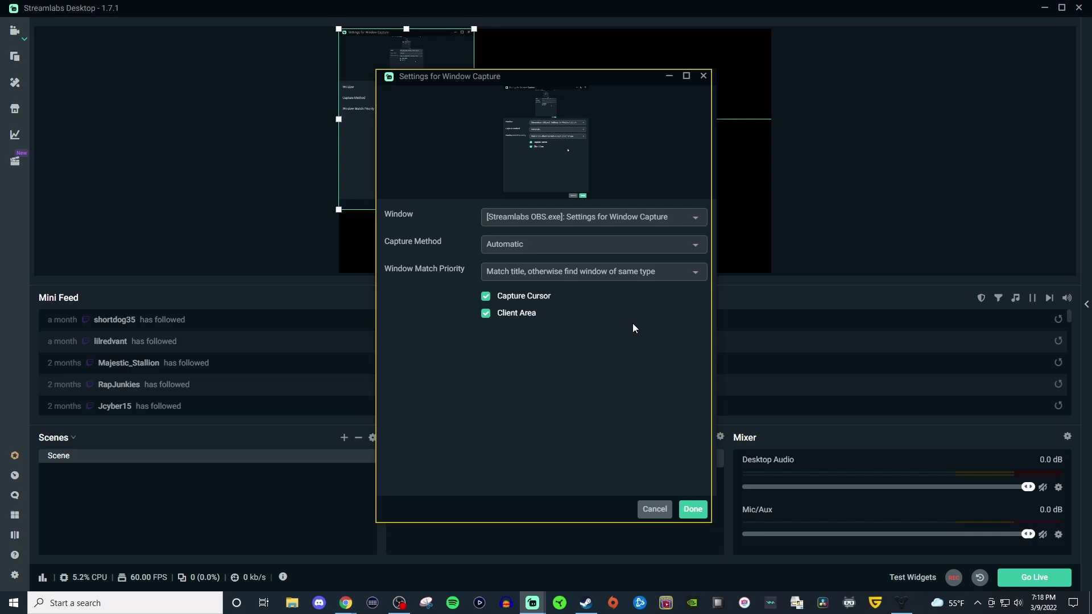
# Point the Window Capture at Destiny 2 using the Windows 10 (1903 and up) method.
pyautogui.click(605, 218)
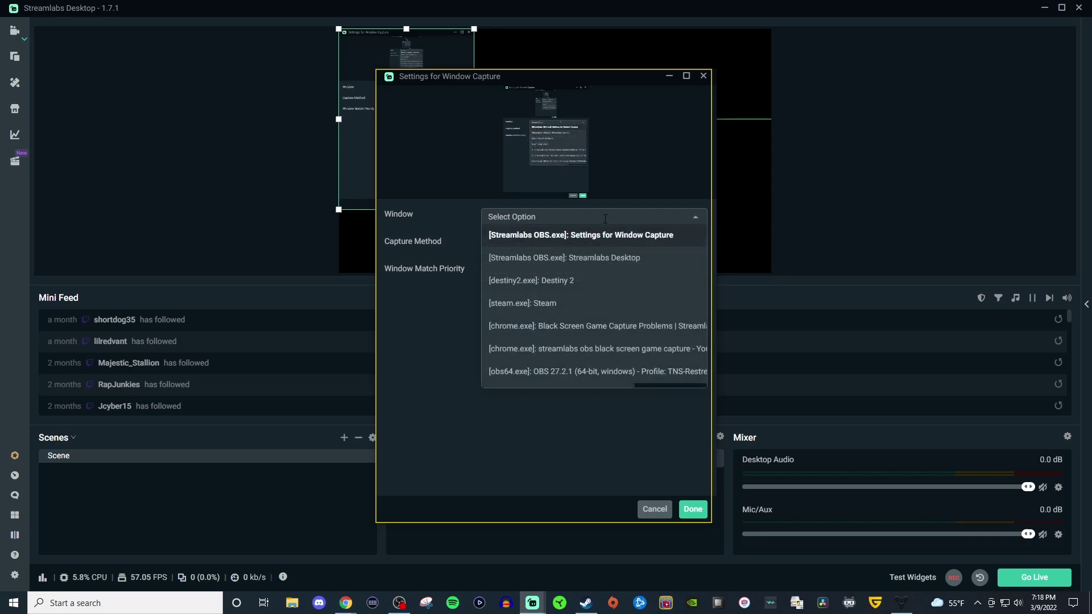
pyautogui.click(567, 282)
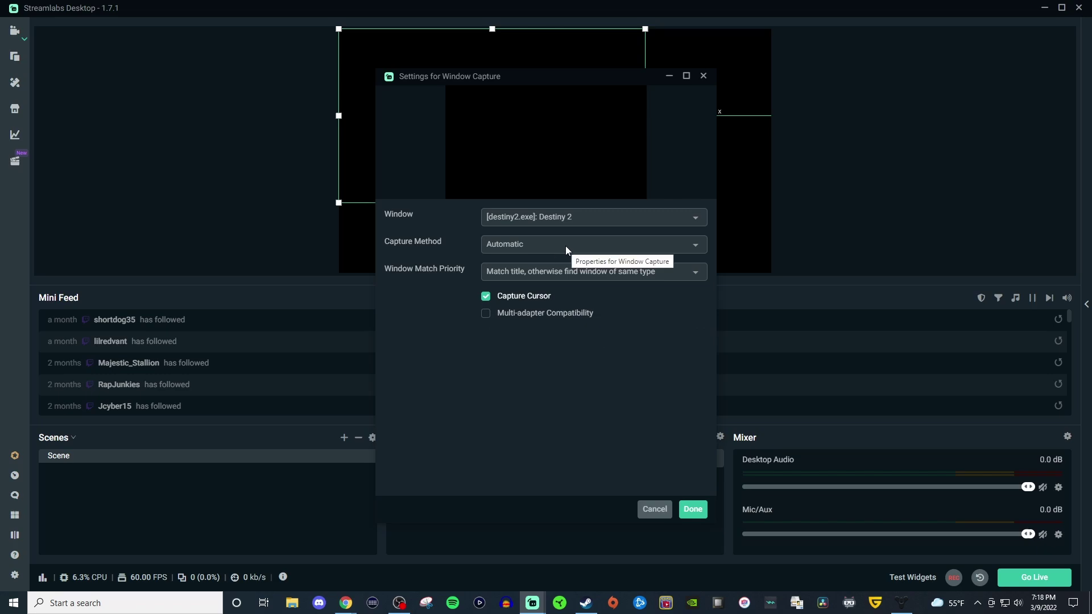
pyautogui.click(565, 245)
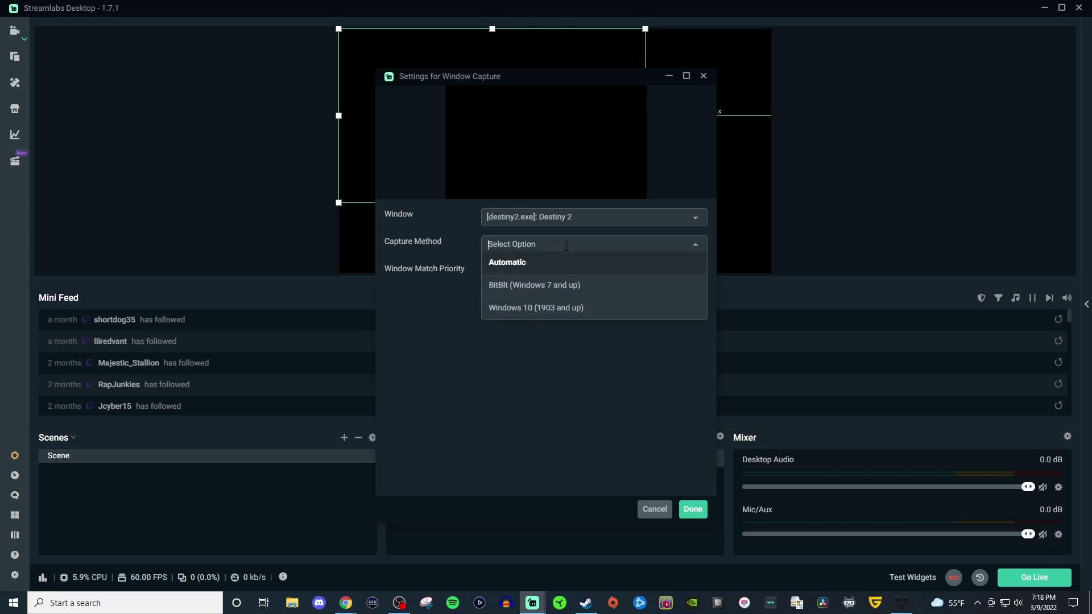
pyautogui.click(555, 310)
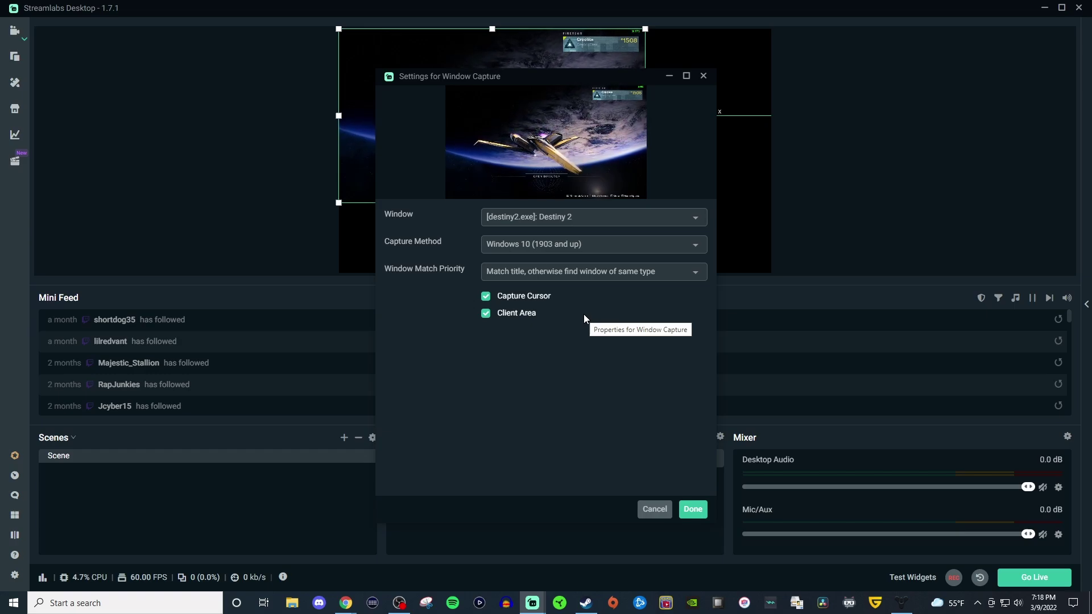
# Save the Window Capture settings, leaving it as the scene's only source showing Destiny 2.
pyautogui.click(693, 510)
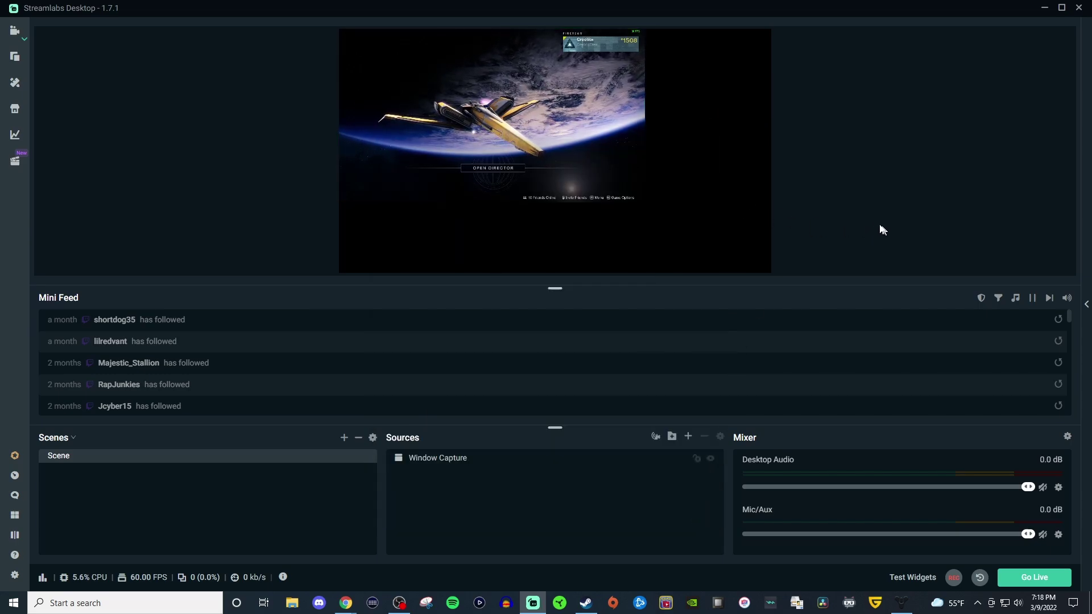